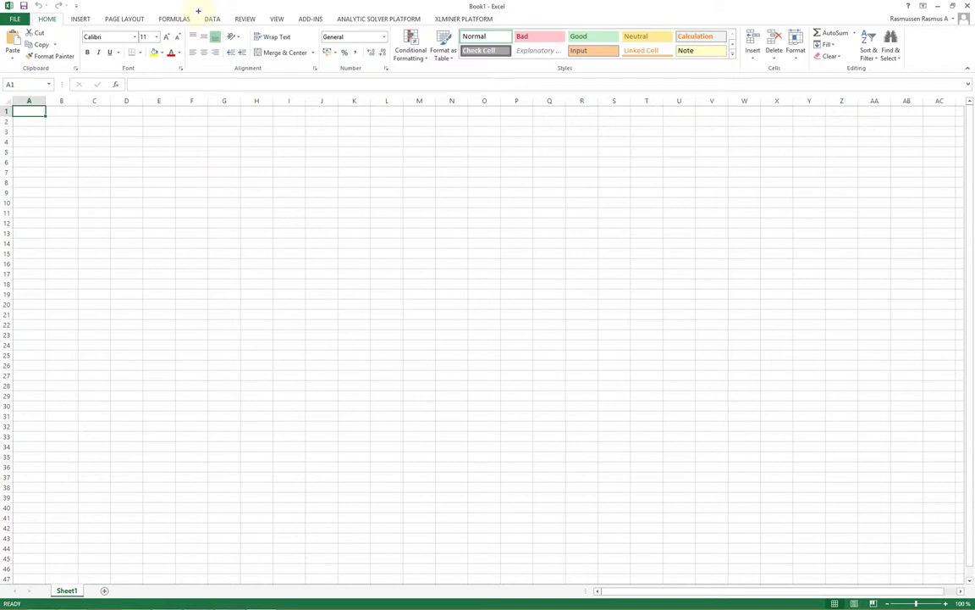
Show the Data tab commands and note that no Solver button appears in the ribbon
{"action": "left_click_drag", "start_coordinate": [200, 11], "coordinate": [228, 29]}
{"action": "key", "text": "Escape"}
{"action": "left_click", "coordinate": [214, 19]}
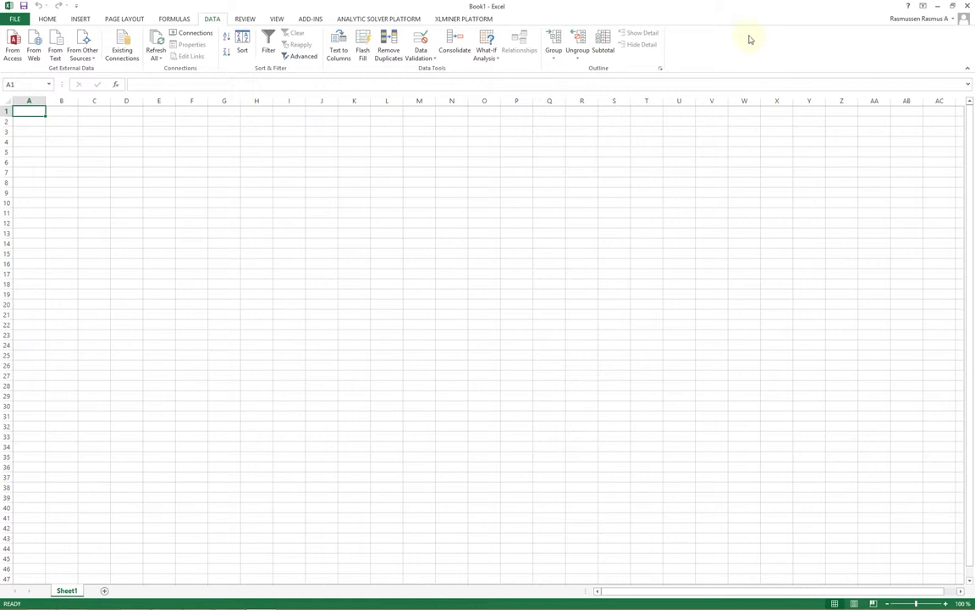
{"action": "left_click_drag", "start_coordinate": [750, 38], "coordinate": [726, 35]}
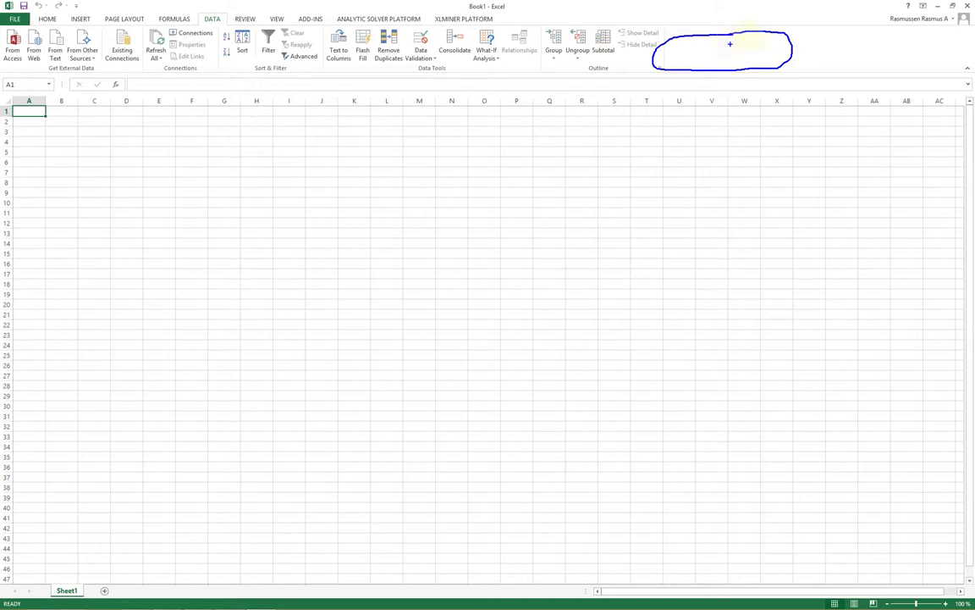
{"action": "key", "text": "Escape"}
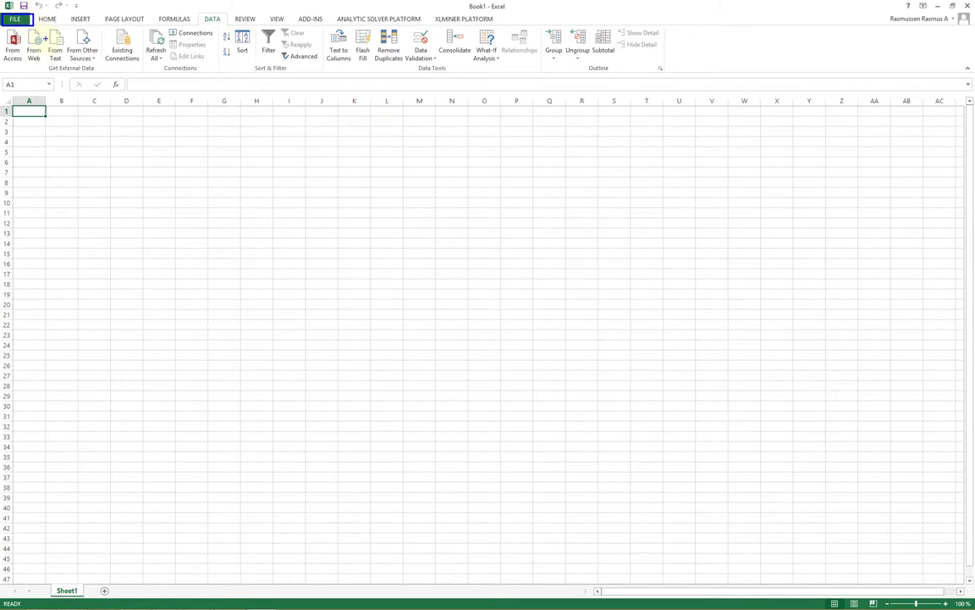
Open the Excel Options dialog on its General page from the File backstage
{"action": "left_click", "coordinate": [15, 19]}
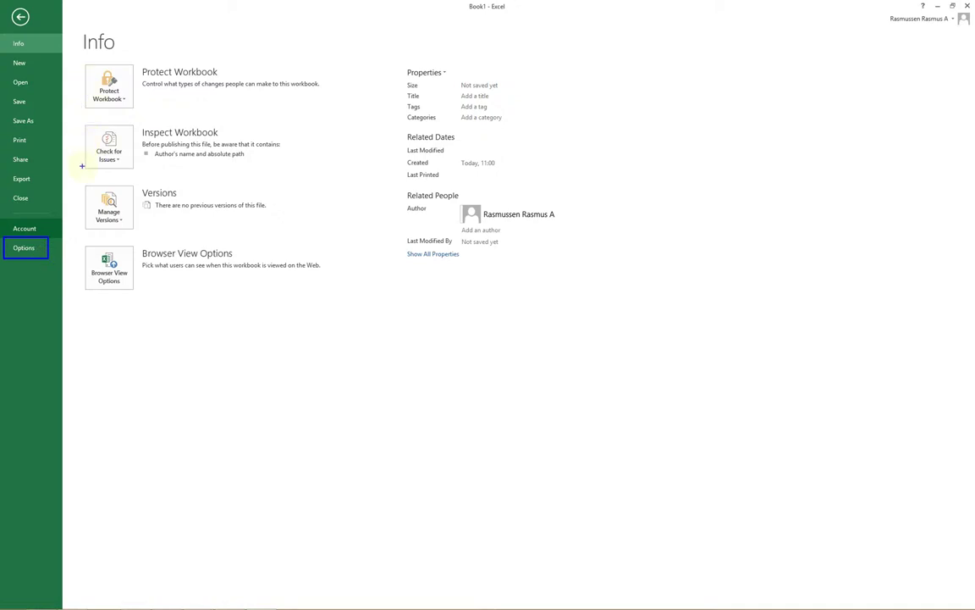
{"action": "left_click", "coordinate": [25, 249]}
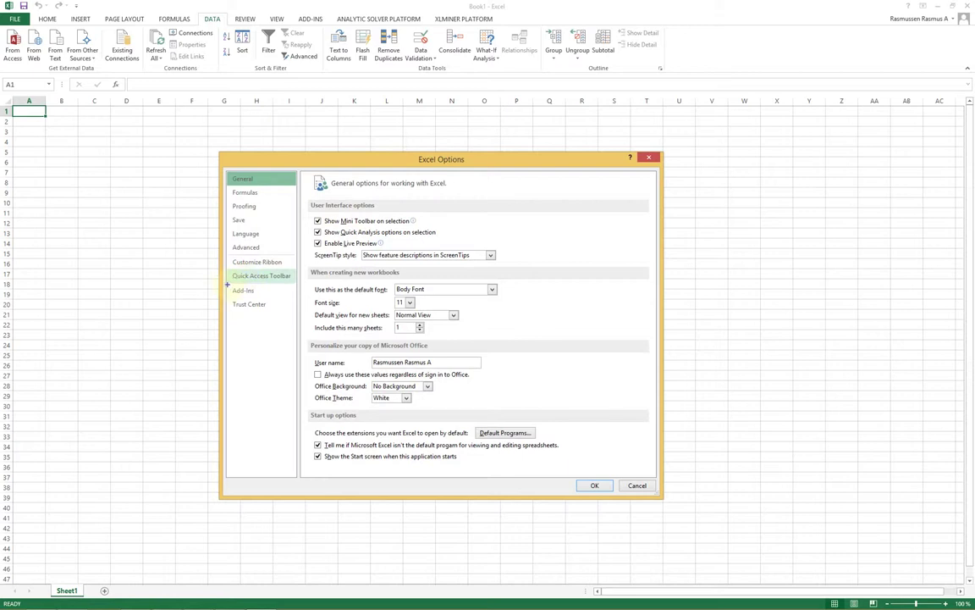
Show the Add-ins page, with Analytic Solver Platform active and Solver Add-in inactive
{"action": "left_click_drag", "start_coordinate": [230, 285], "coordinate": [275, 298]}
{"action": "left_click", "coordinate": [241, 292]}
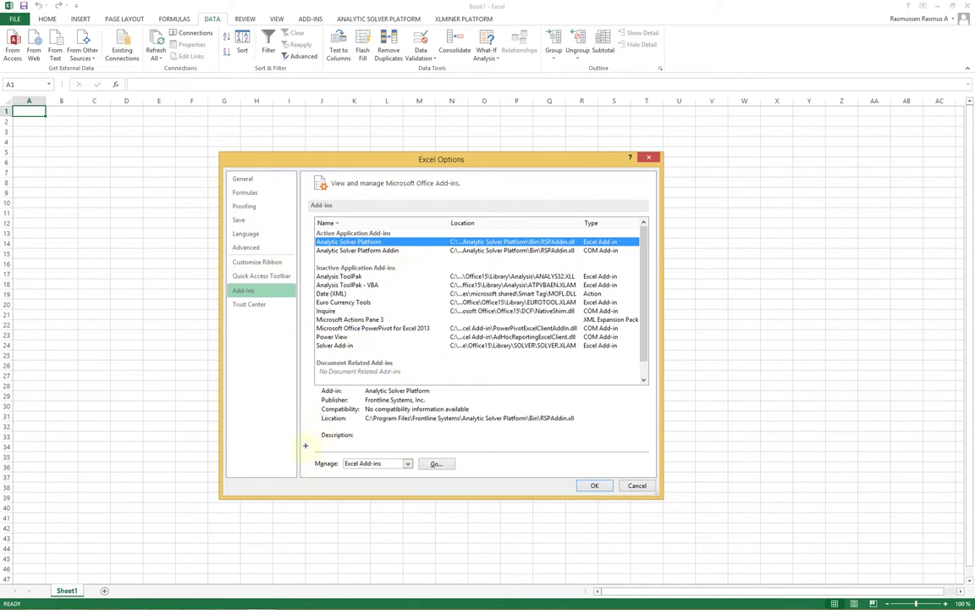
{"action": "left_click_drag", "start_coordinate": [305, 445], "coordinate": [484, 480]}
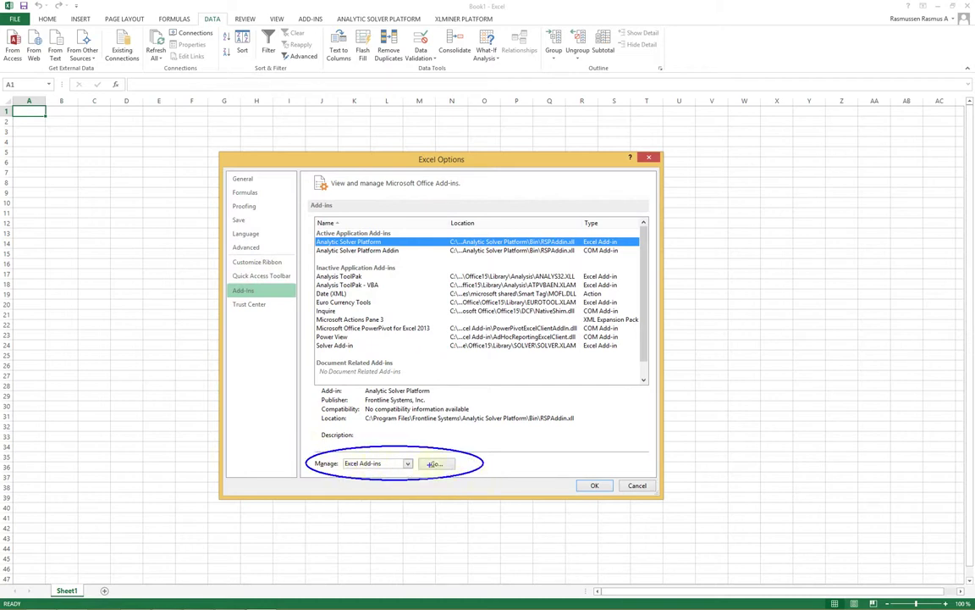
{"action": "key", "text": "Escape"}
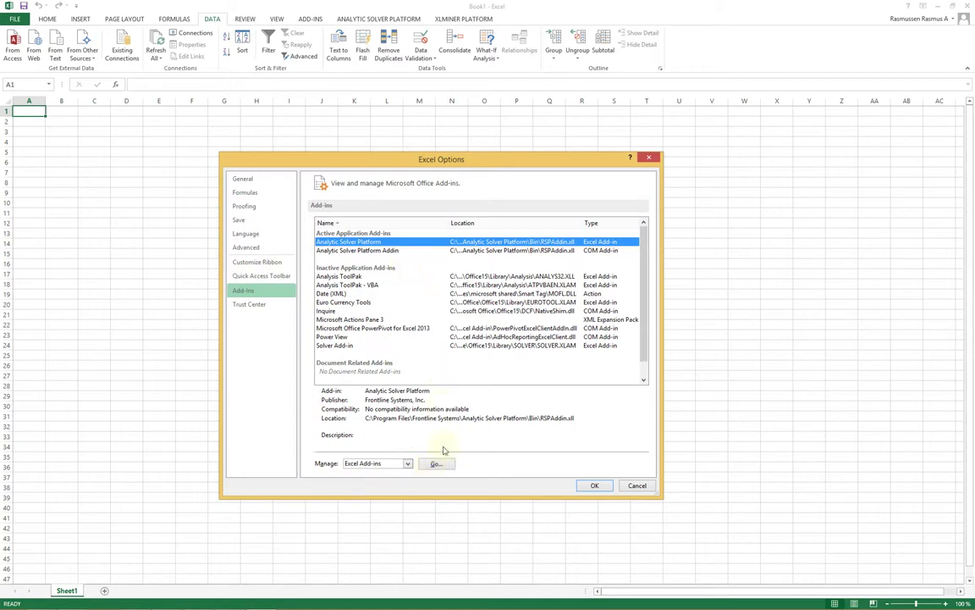
Tick Solver Add-in in the Excel Add-ins manager so Solver appears under Data > Analysis
{"action": "left_click", "coordinate": [437, 464]}
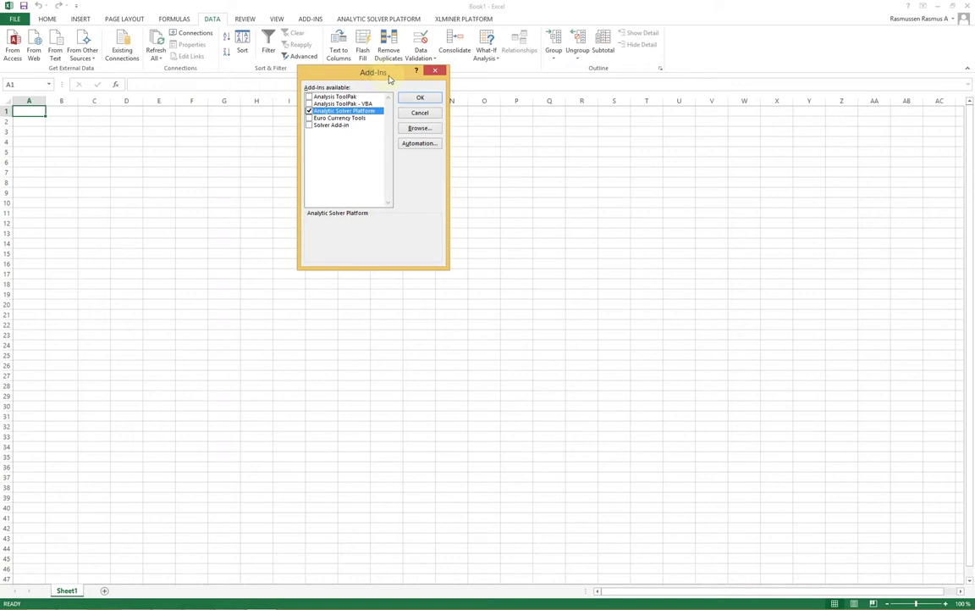
{"action": "left_click", "coordinate": [309, 125]}
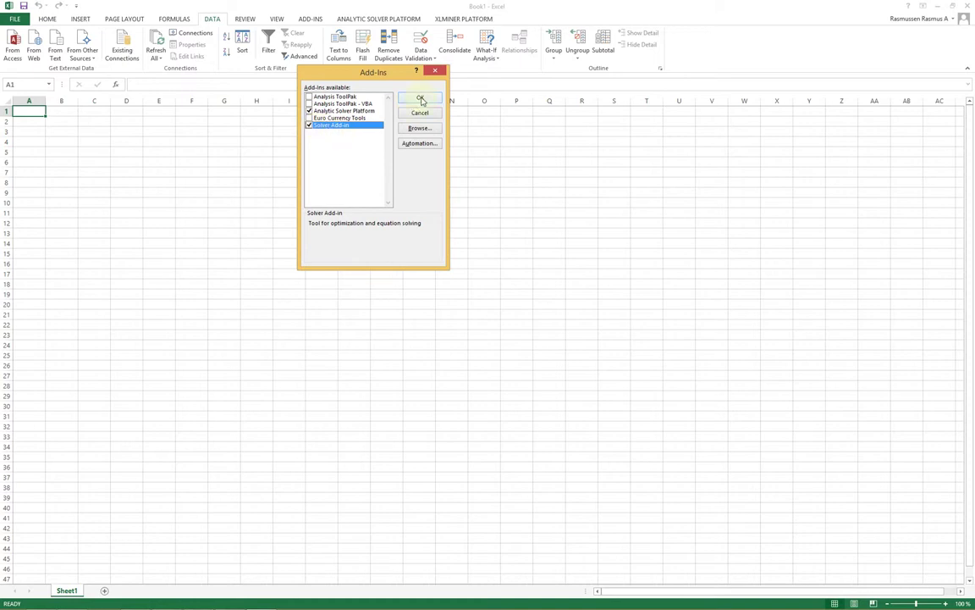
{"action": "left_click", "coordinate": [421, 99]}
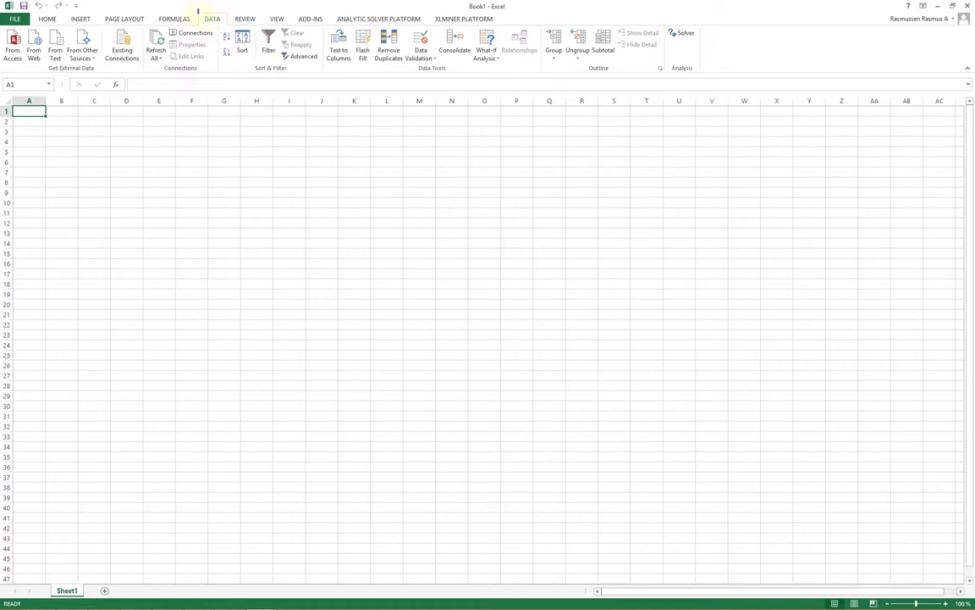
{"action": "left_click_drag", "start_coordinate": [200, 9], "coordinate": [233, 28]}
{"action": "left_click_drag", "start_coordinate": [659, 18], "coordinate": [712, 48]}
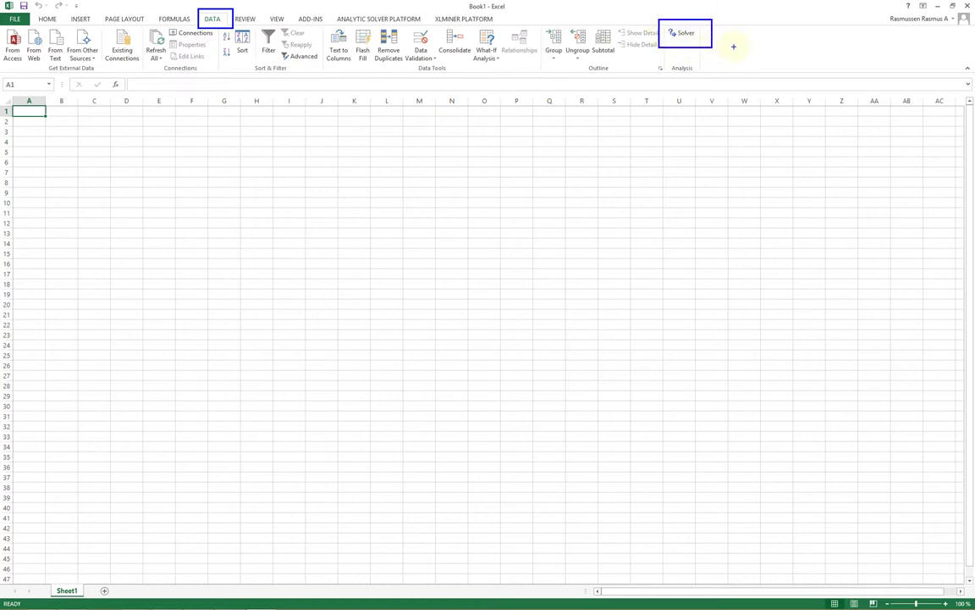
{"action": "left_click", "coordinate": [685, 34]}
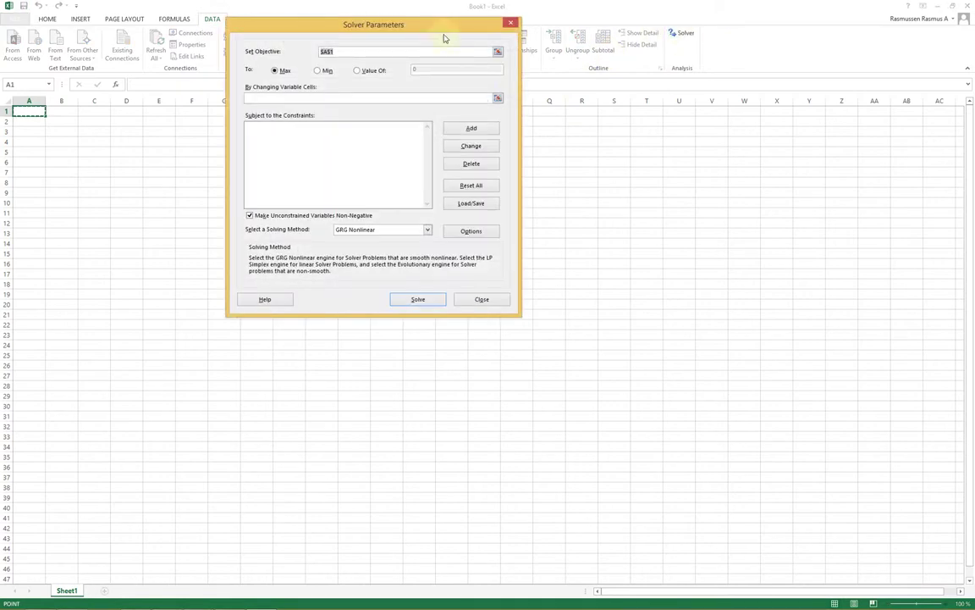
{"action": "mouse_move", "coordinate": [439, 32]}
{"action": "left_mouse_down"}
{"action": "mouse_move", "coordinate": [427, 96]}
{"action": "mouse_move", "coordinate": [347, 135]}
{"action": "left_mouse_up"}
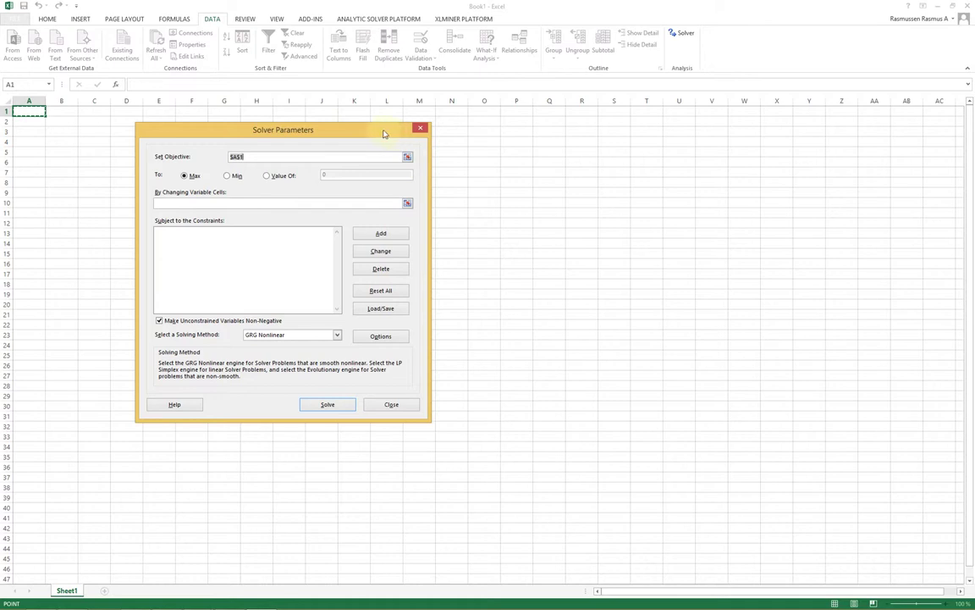
{"action": "mouse_move", "coordinate": [397, 135]}
{"action": "left_mouse_down"}
{"action": "mouse_move", "coordinate": [521, 193]}
{"action": "mouse_move", "coordinate": [616, 168]}
{"action": "left_mouse_up"}
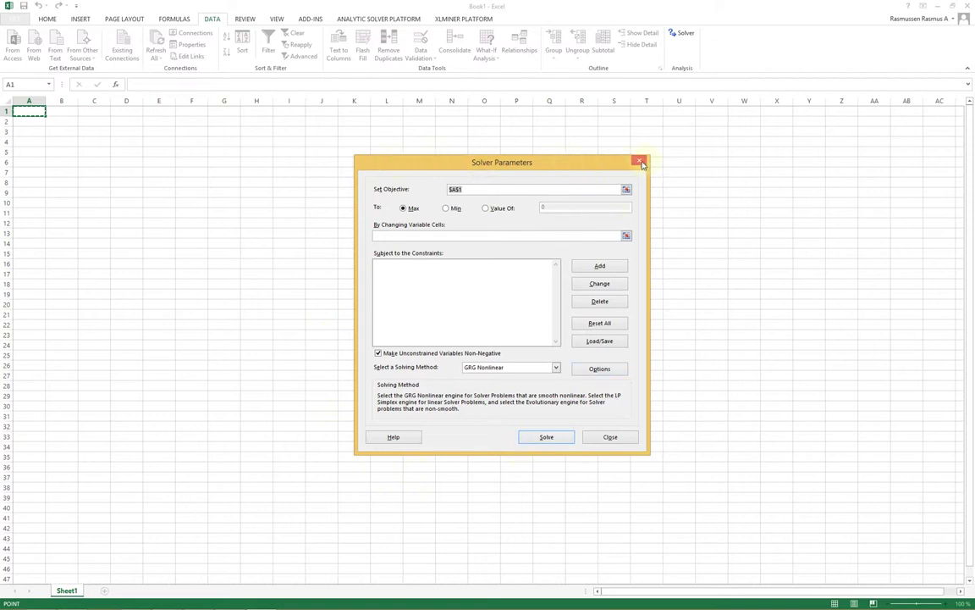
{"action": "left_click", "coordinate": [602, 440]}
Paste the captured Solver Parameters window as a picture at cell B3
{"action": "left_click", "coordinate": [59, 129]}
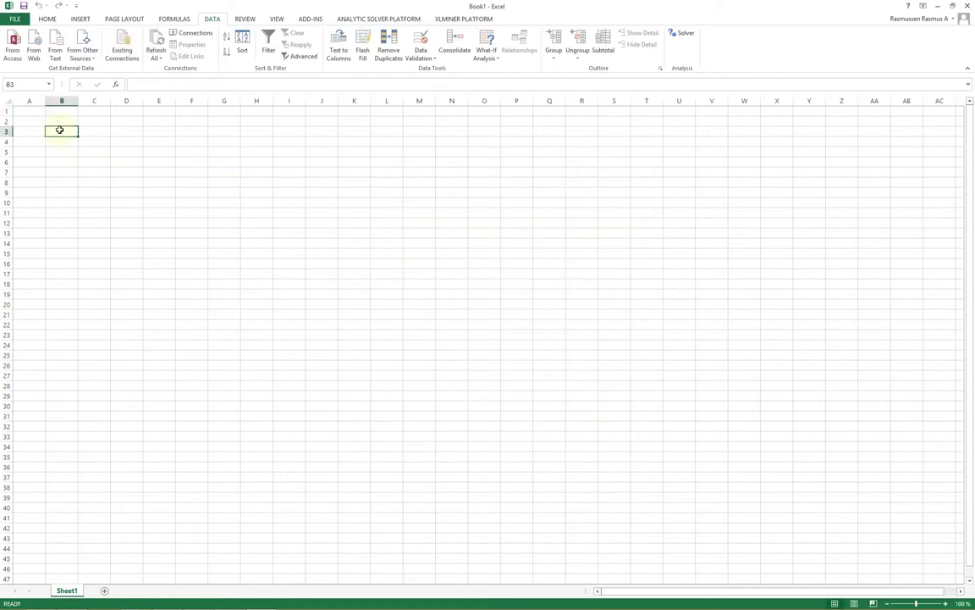
{"action": "right_click", "coordinate": [61, 132]}
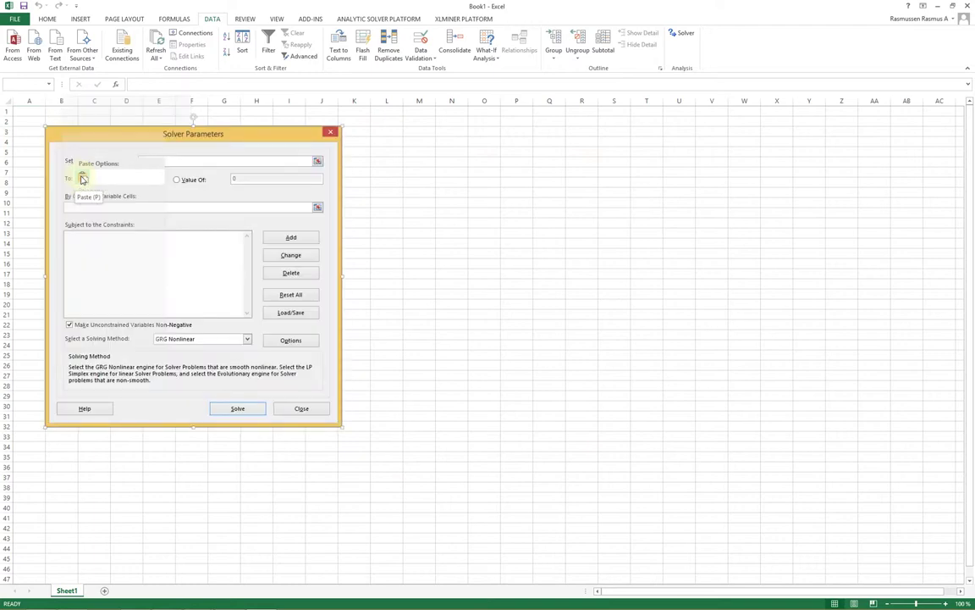
{"action": "left_click", "coordinate": [83, 178]}
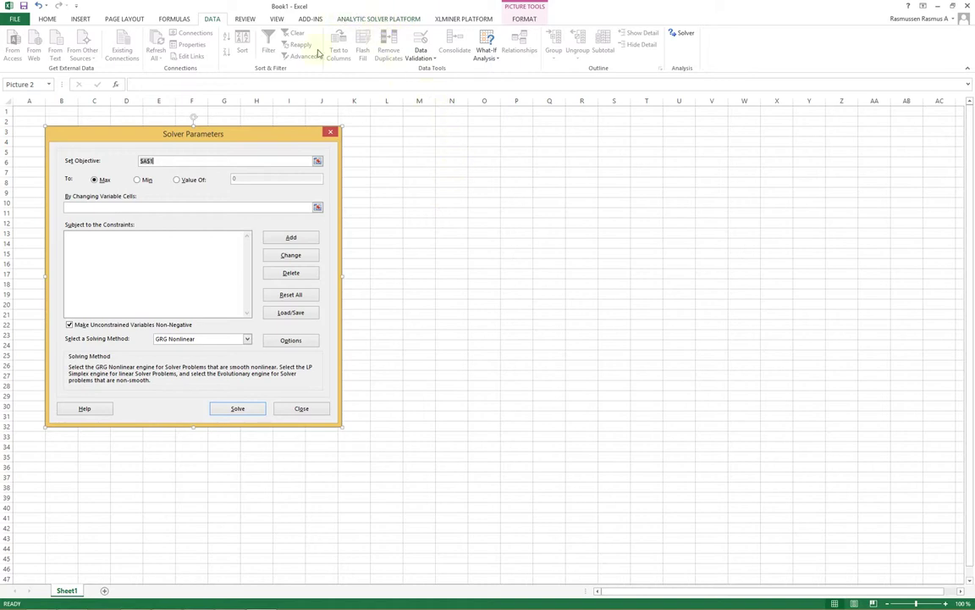
{"action": "left_click", "coordinate": [45, 20]}
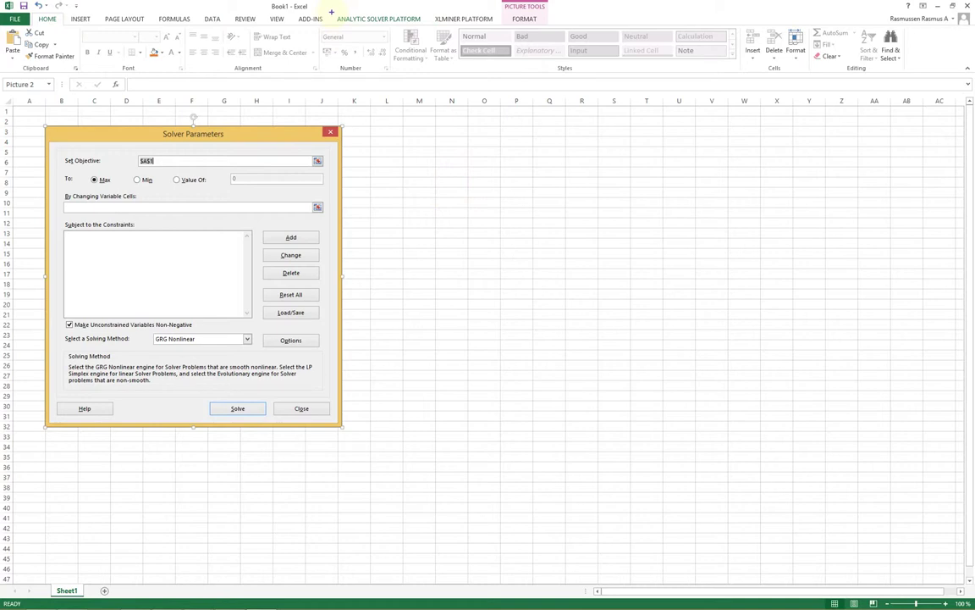
{"action": "left_click_drag", "start_coordinate": [331, 12], "coordinate": [430, 30]}
Enable Analytic Solver Platform Addin through the COM Add-ins manager in Excel Options
{"action": "left_click", "coordinate": [15, 21]}
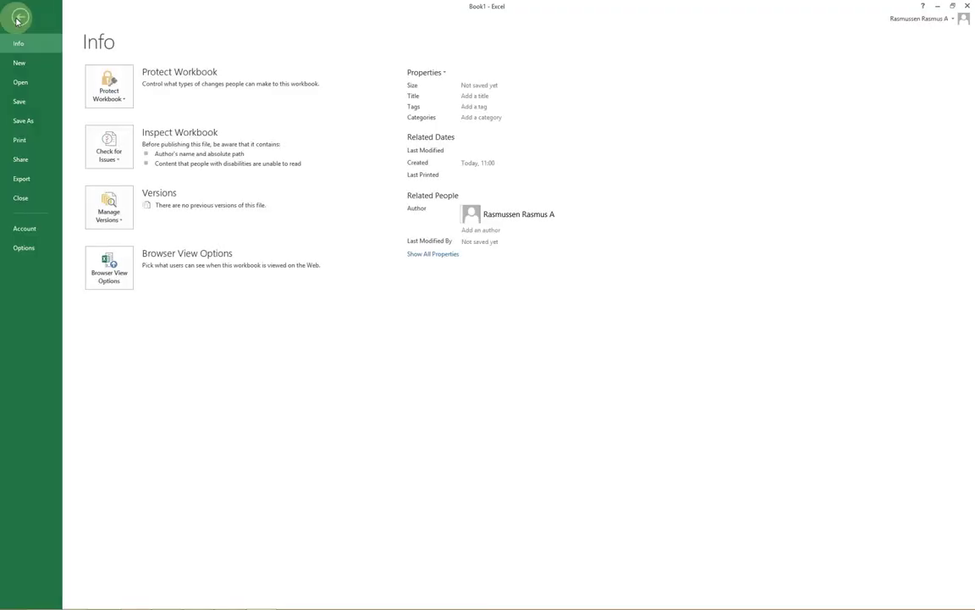
{"action": "left_click", "coordinate": [23, 247]}
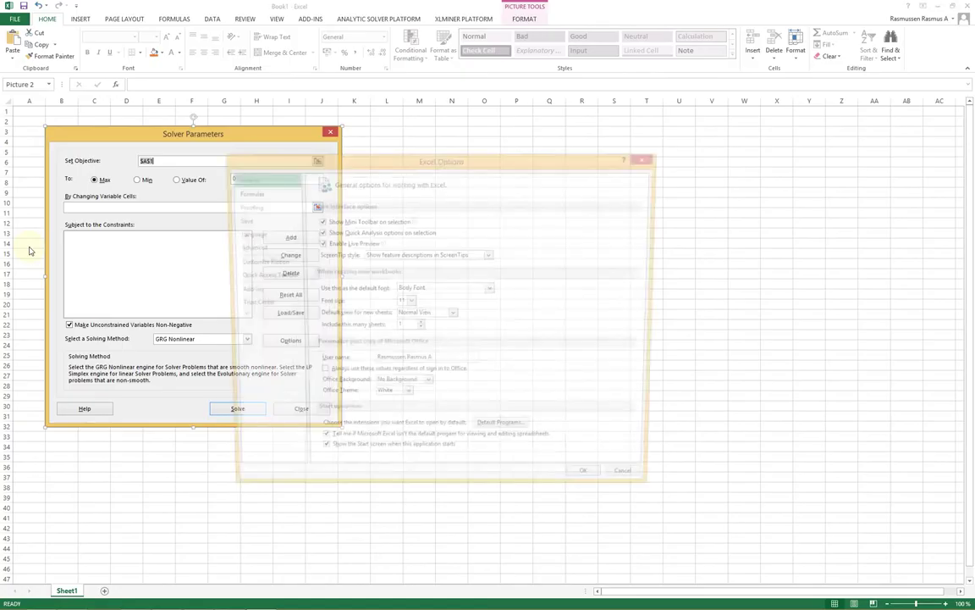
{"action": "left_click", "coordinate": [247, 291]}
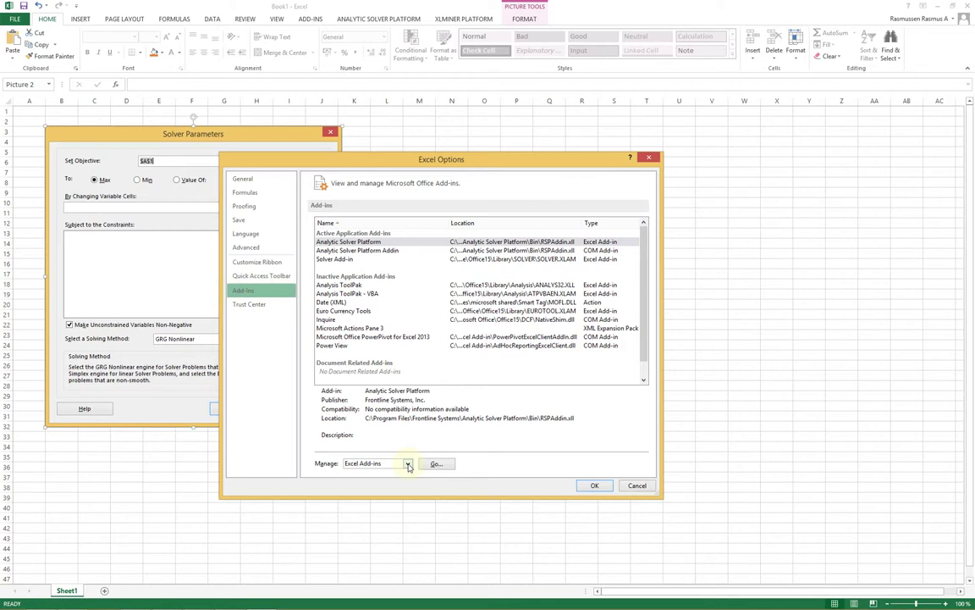
{"action": "left_click", "coordinate": [408, 466]}
{"action": "left_click", "coordinate": [376, 484]}
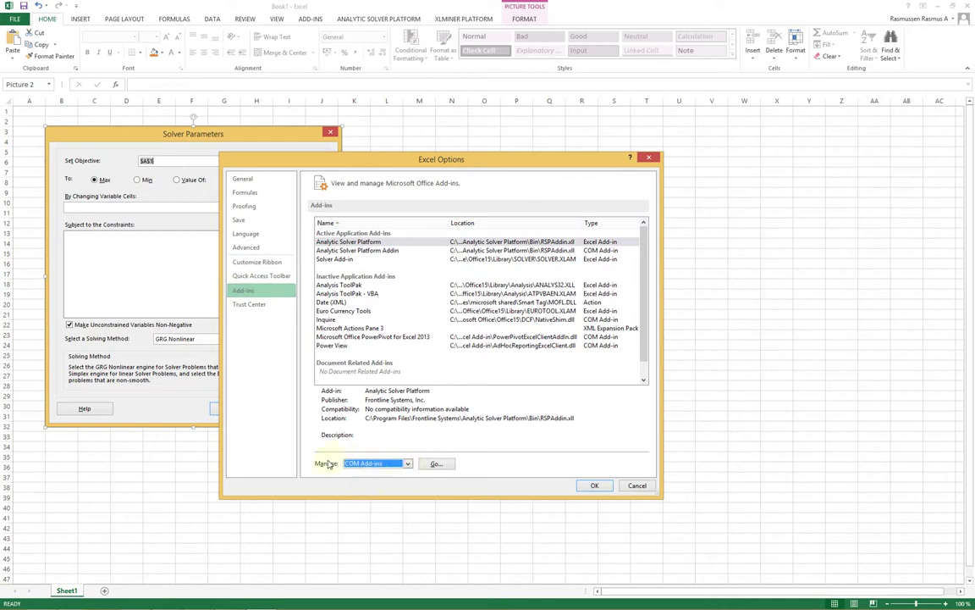
{"action": "left_click", "coordinate": [441, 464]}
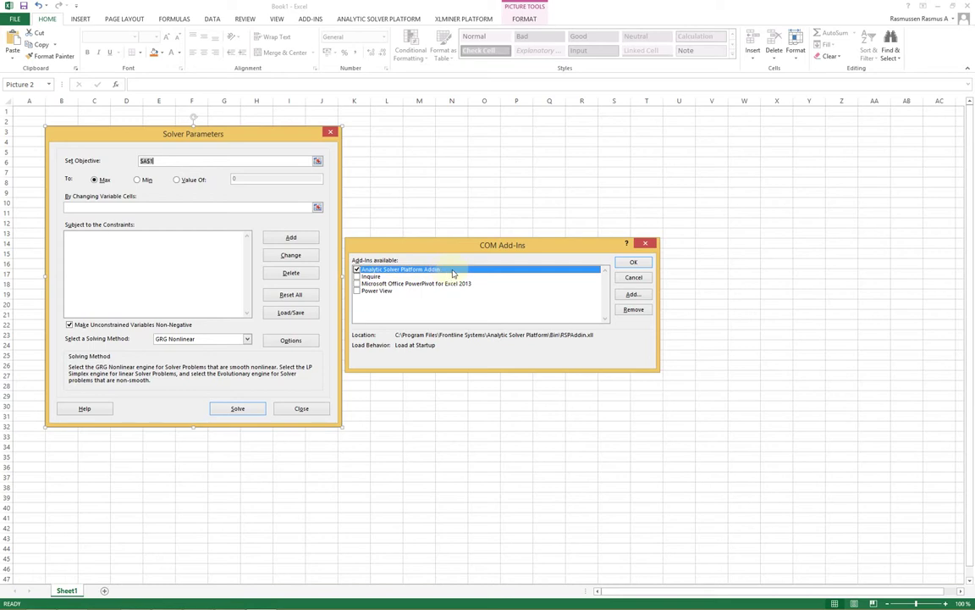
{"action": "left_click", "coordinate": [635, 264]}
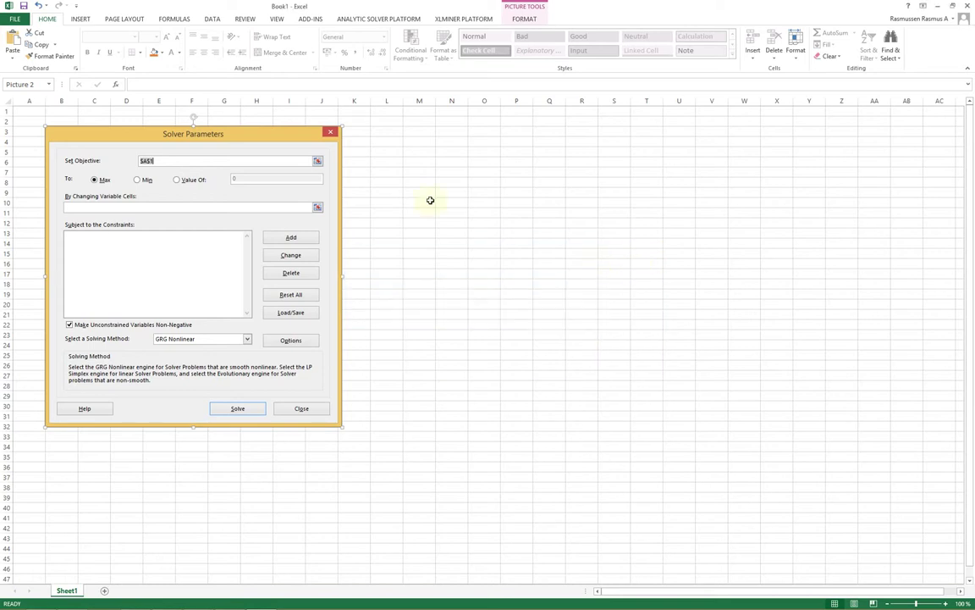
Show the Analytic Solver Platform tab, whose model pane lists objective $A$1 (Max)
{"action": "left_click", "coordinate": [351, 20]}
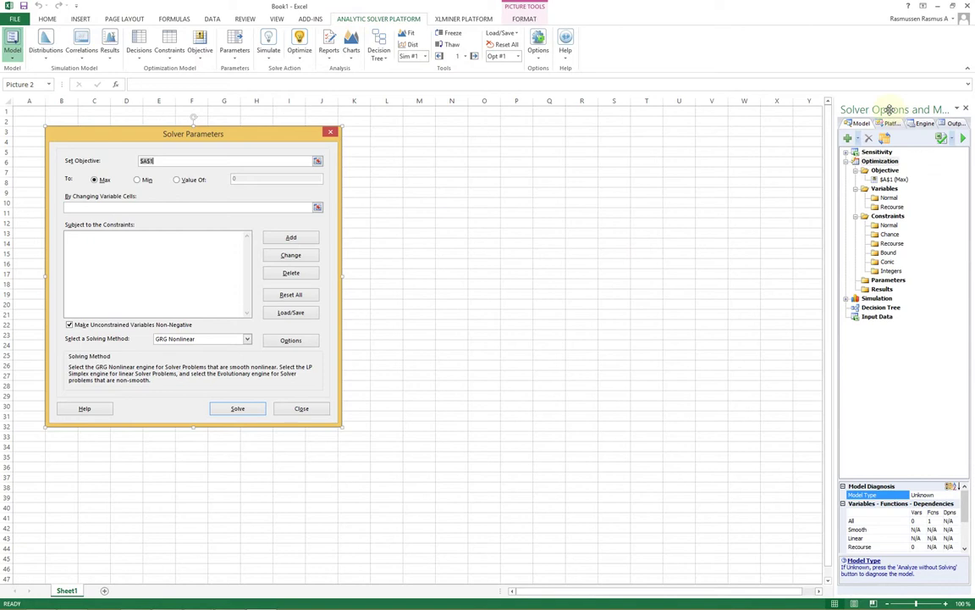
{"action": "left_click_drag", "start_coordinate": [889, 110], "coordinate": [661, 142]}
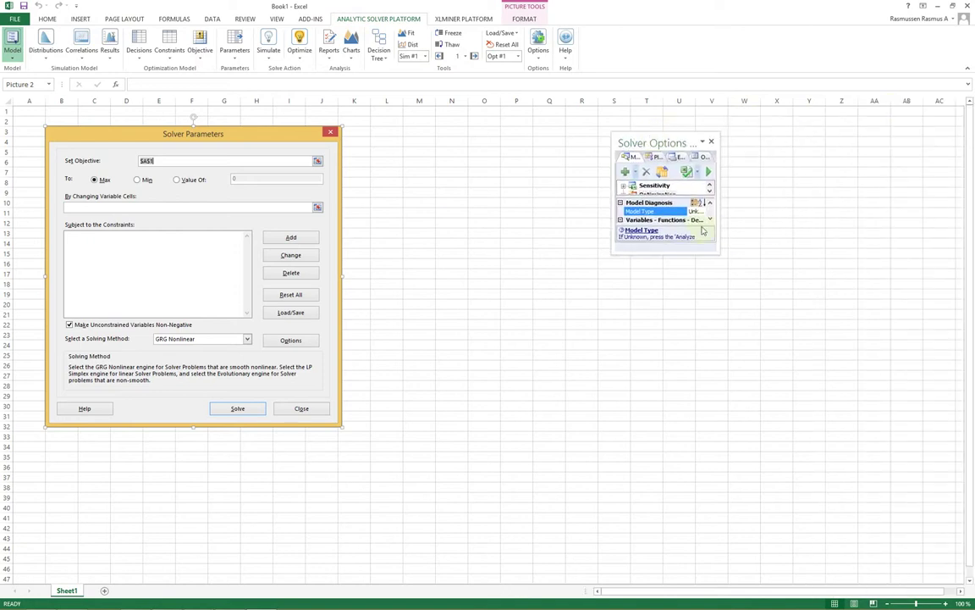
{"action": "left_click_drag", "start_coordinate": [717, 254], "coordinate": [850, 444]}
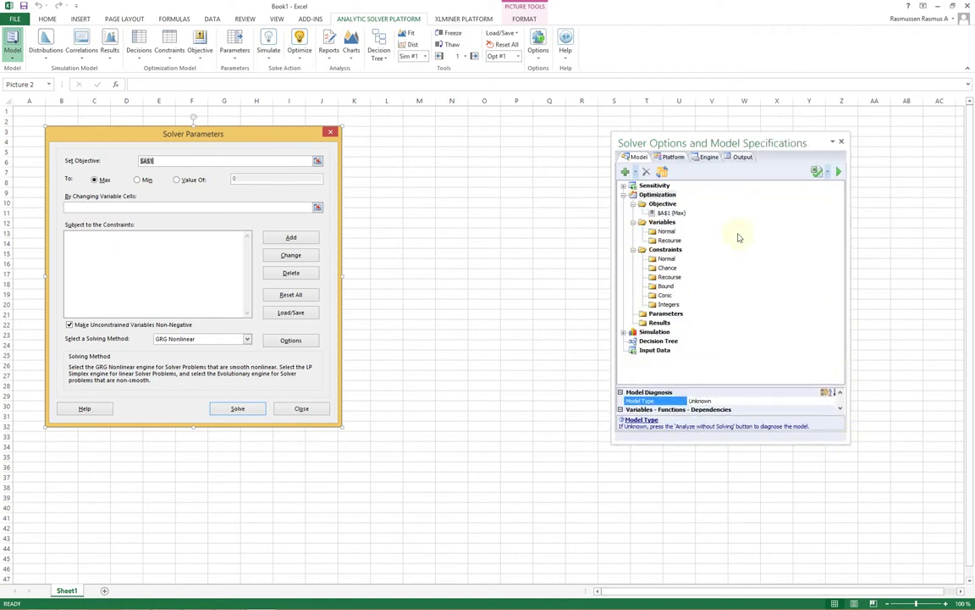
{"action": "left_click_drag", "start_coordinate": [711, 142], "coordinate": [965, 149]}
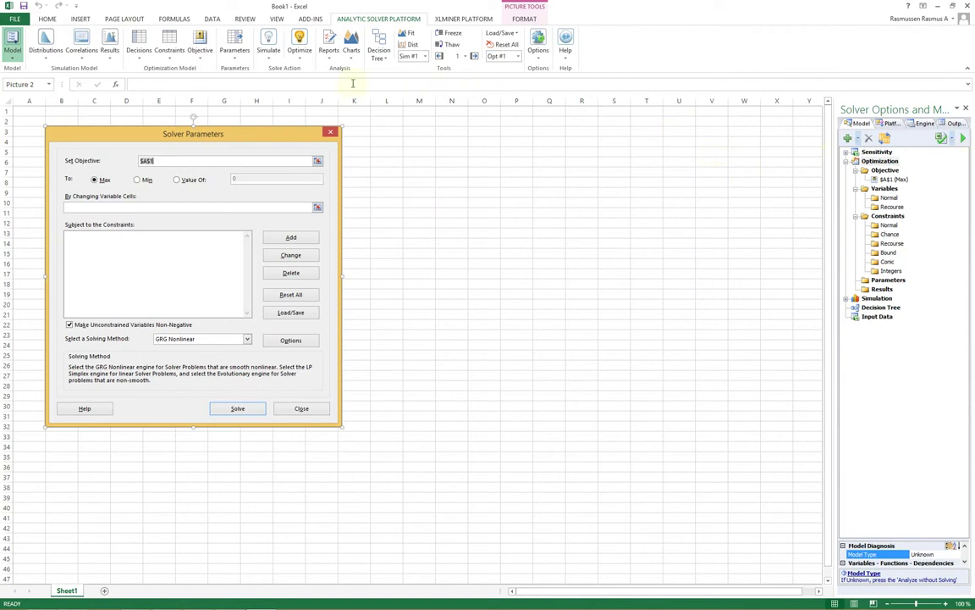
{"action": "left_click", "coordinate": [14, 40]}
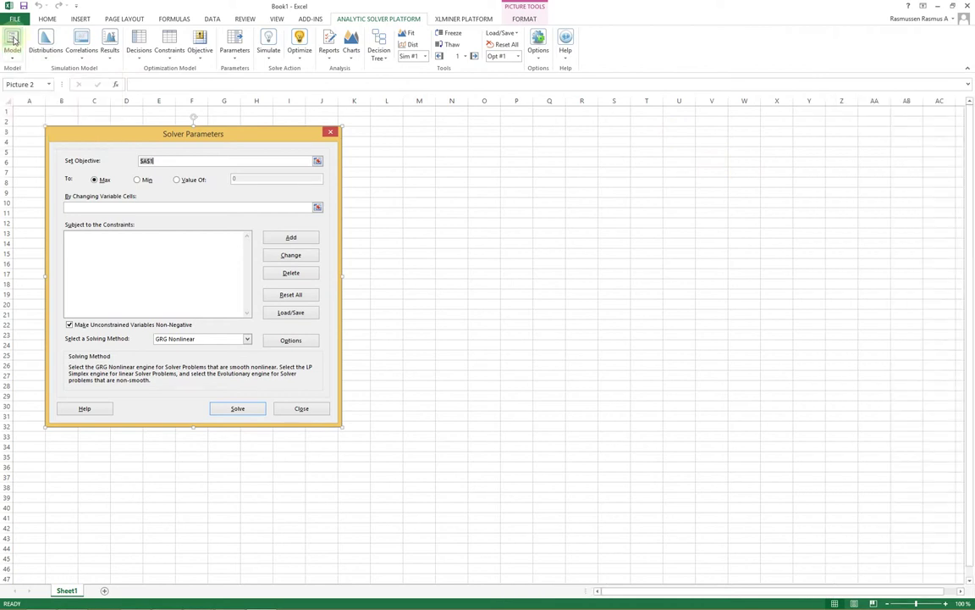
{"action": "left_click", "coordinate": [13, 39]}
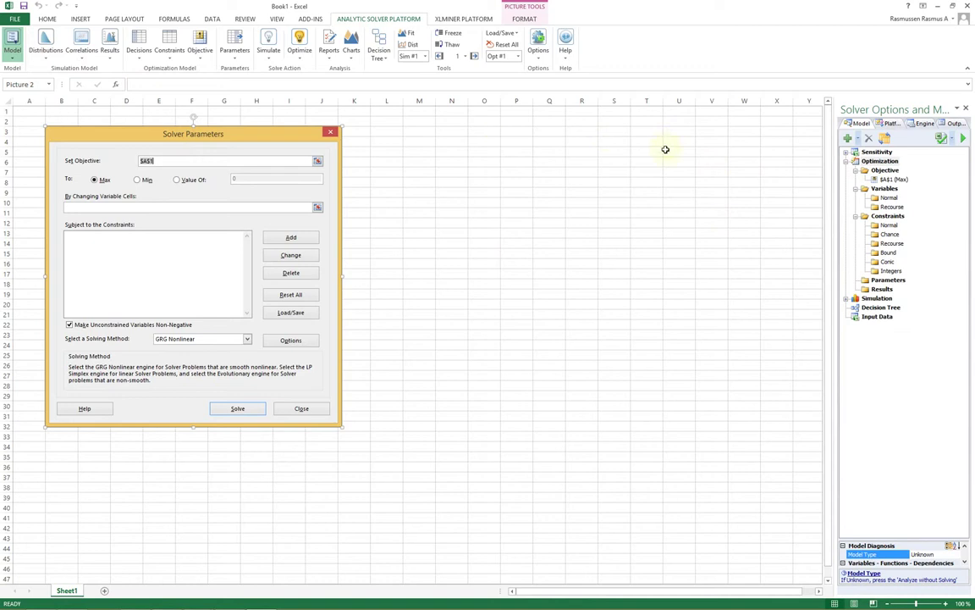
Open Premium Solver 2014-R2 from the Add-ins tab, enlarge its dialog, then close it
{"action": "left_click", "coordinate": [308, 21]}
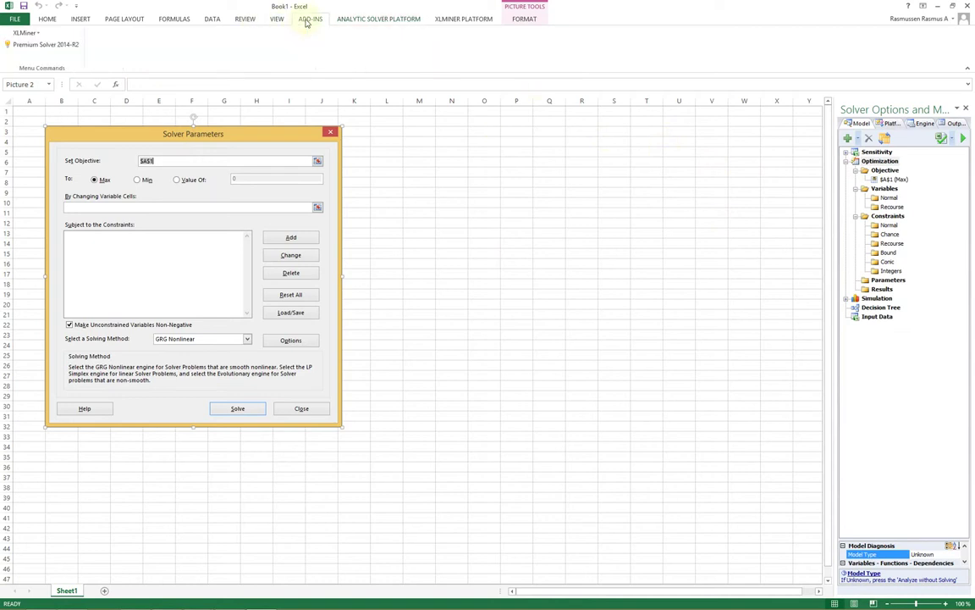
{"action": "left_click", "coordinate": [43, 44]}
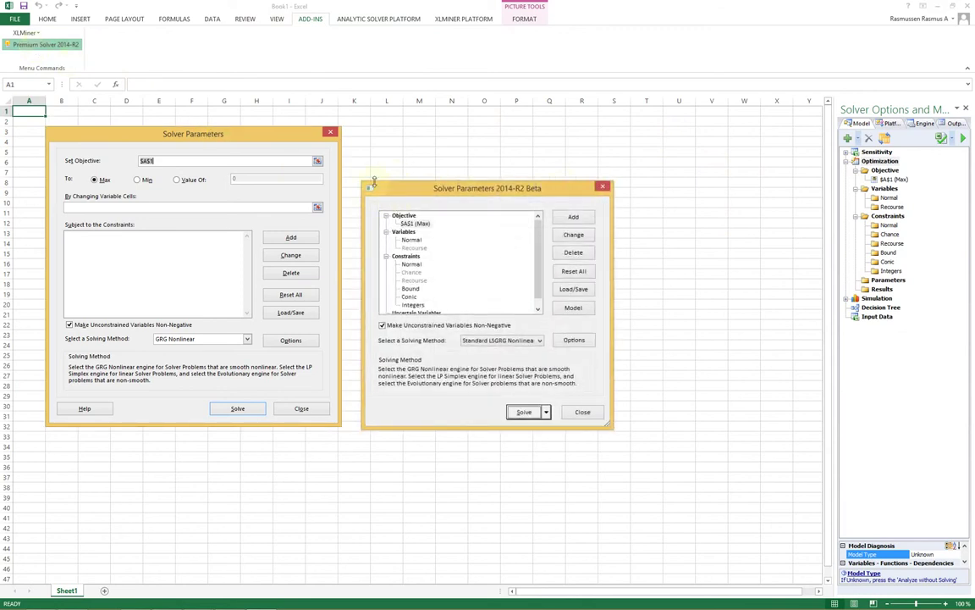
{"action": "left_click_drag", "start_coordinate": [373, 182], "coordinate": [347, 125]}
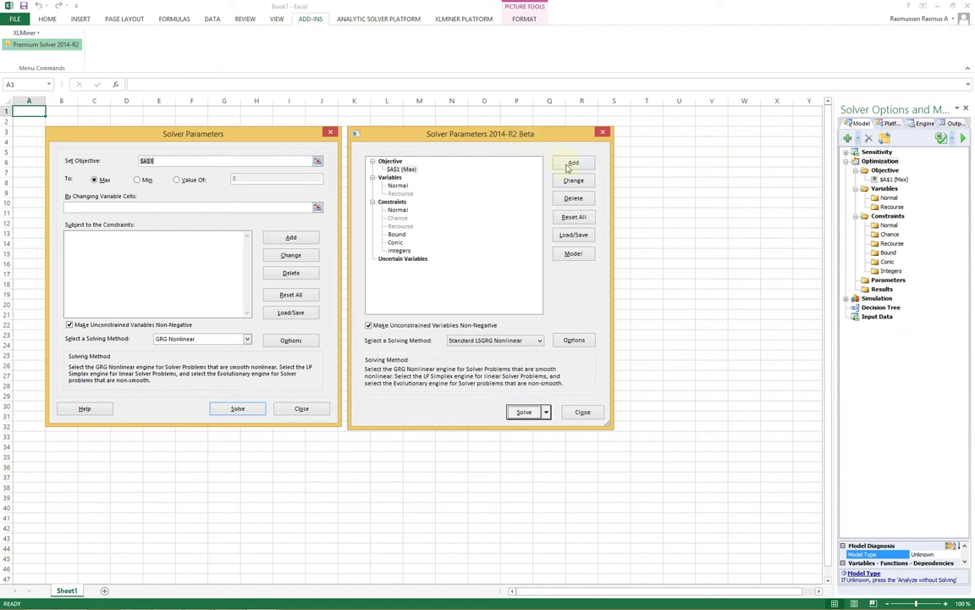
{"action": "left_click", "coordinate": [583, 411]}
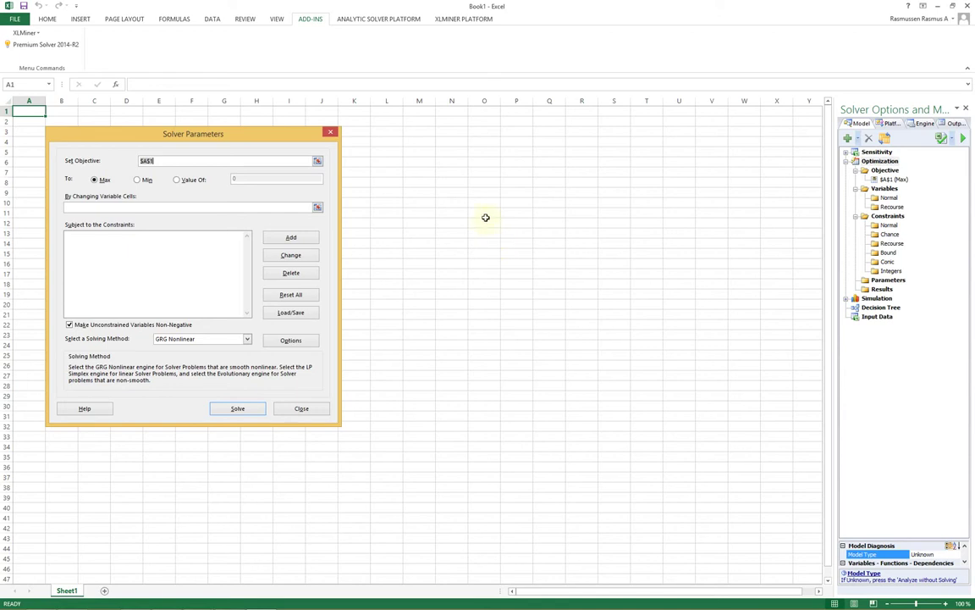
Paste the Solver Parameters 2014-R2 Beta dialog as a picture at O11 and move it beside the first
{"action": "right_click", "coordinate": [486, 215]}
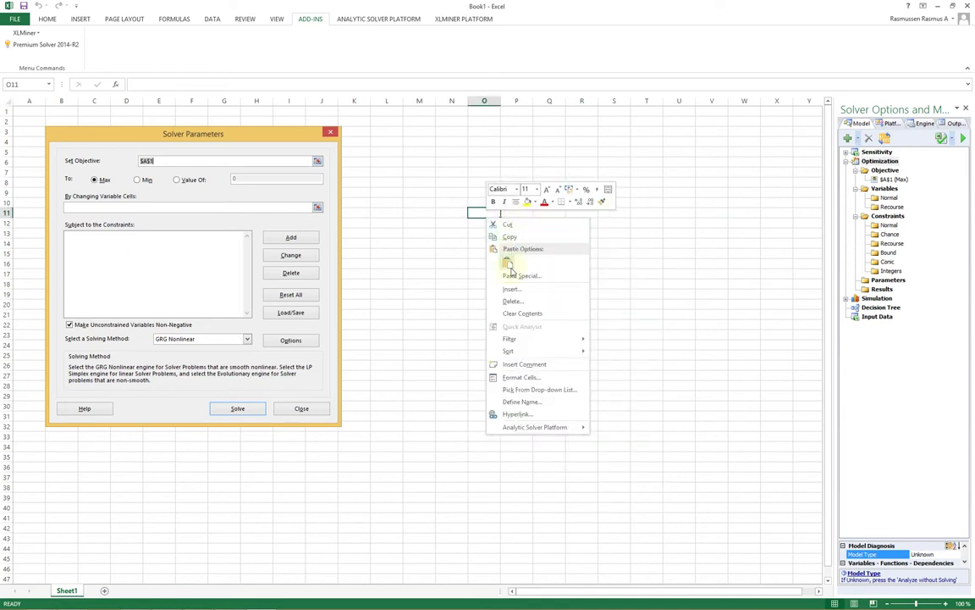
{"action": "left_click", "coordinate": [508, 264]}
{"action": "mouse_move", "coordinate": [507, 216]}
{"action": "left_mouse_down"}
{"action": "mouse_move", "coordinate": [397, 127]}
{"action": "mouse_move", "coordinate": [386, 135]}
{"action": "left_mouse_up"}
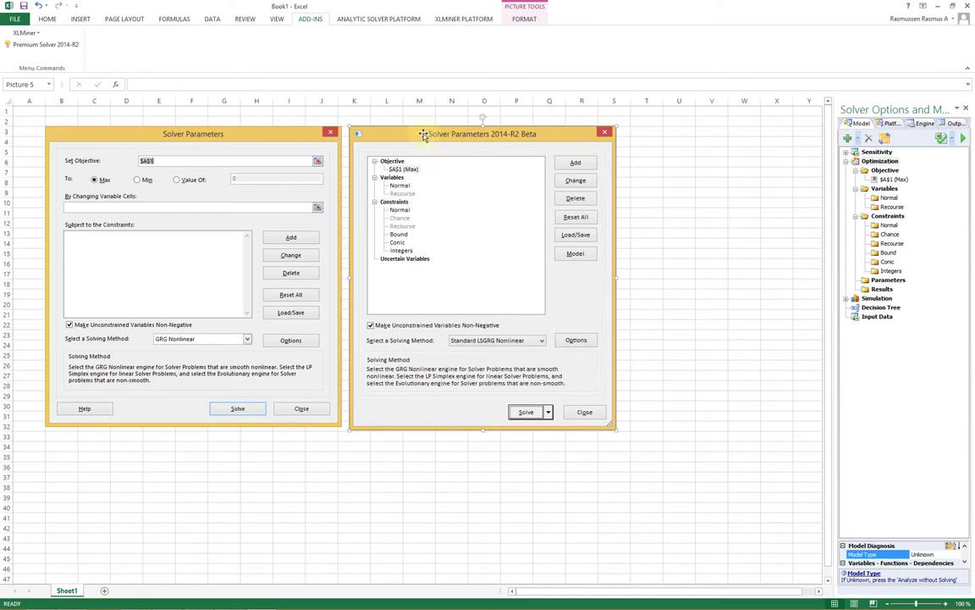
{"action": "left_click", "coordinate": [273, 132]}
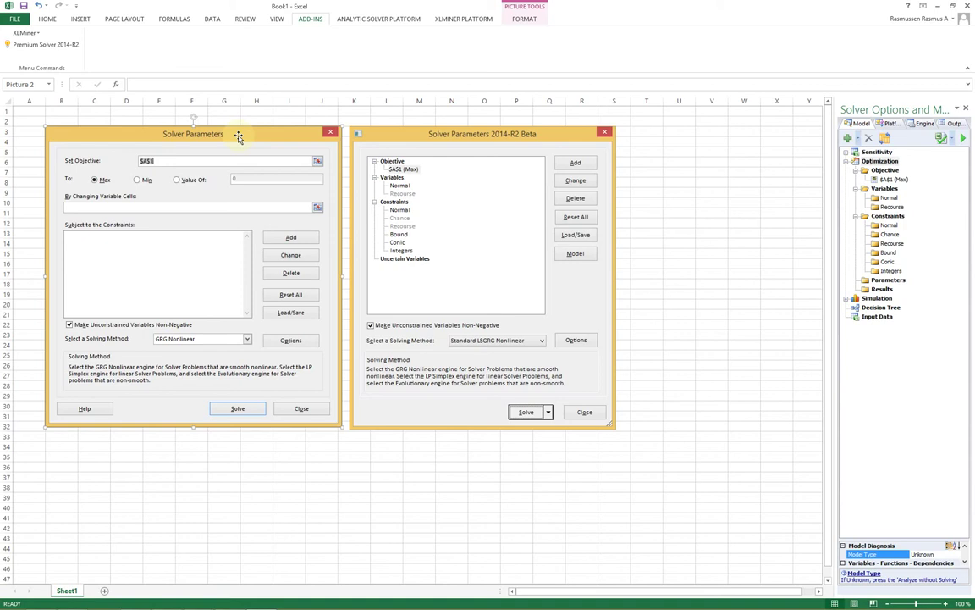
Nudge the Solver Parameters picture slightly left and deselect it by picking cell U5
{"action": "left_click_drag", "start_coordinate": [238, 137], "coordinate": [233, 138]}
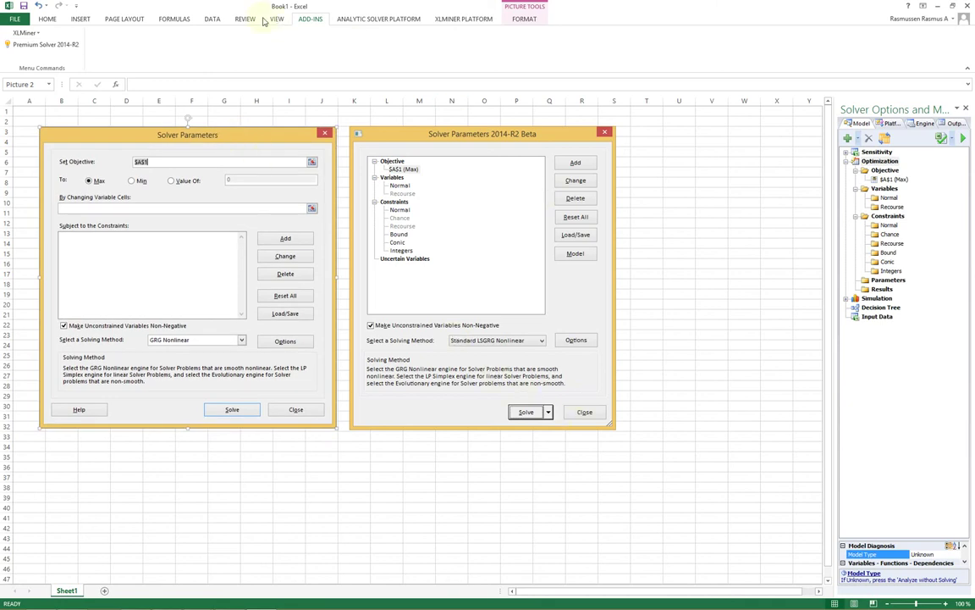
{"action": "left_click", "coordinate": [212, 19]}
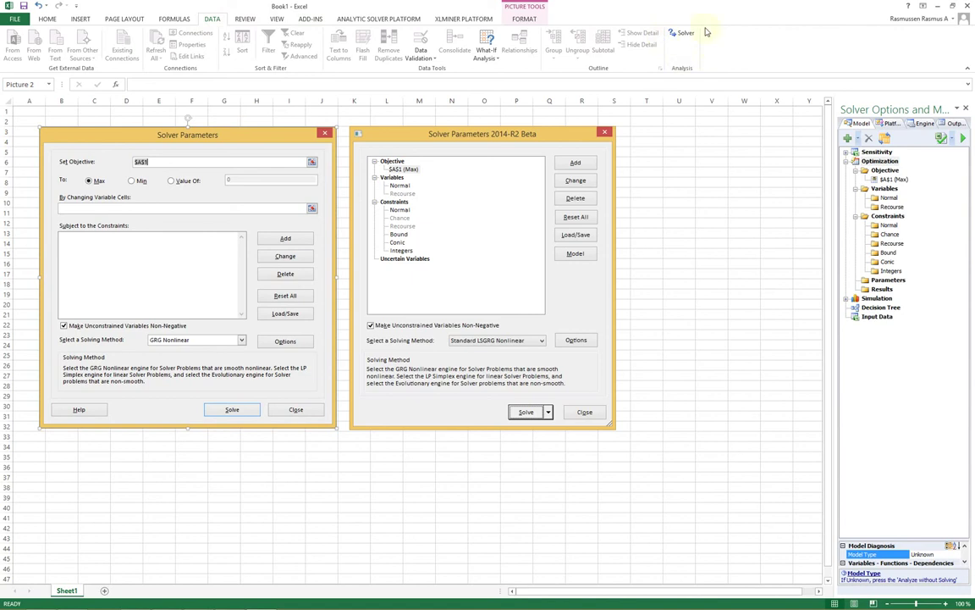
{"action": "left_click", "coordinate": [682, 152]}
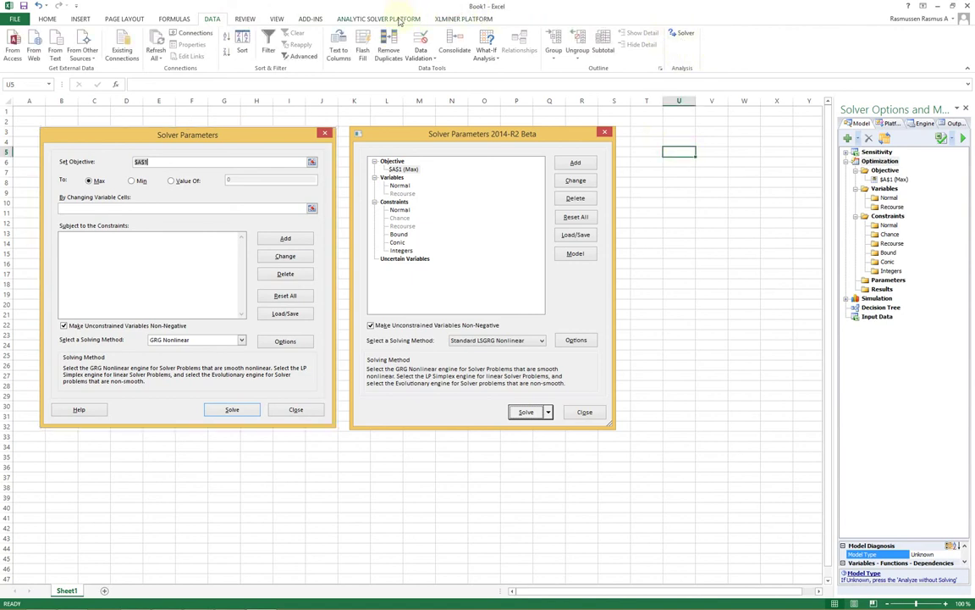
Toggle between the Analytic Solver Platform and Add-ins tabs, ending on Analytic Solver Platform
{"action": "left_click", "coordinate": [400, 19]}
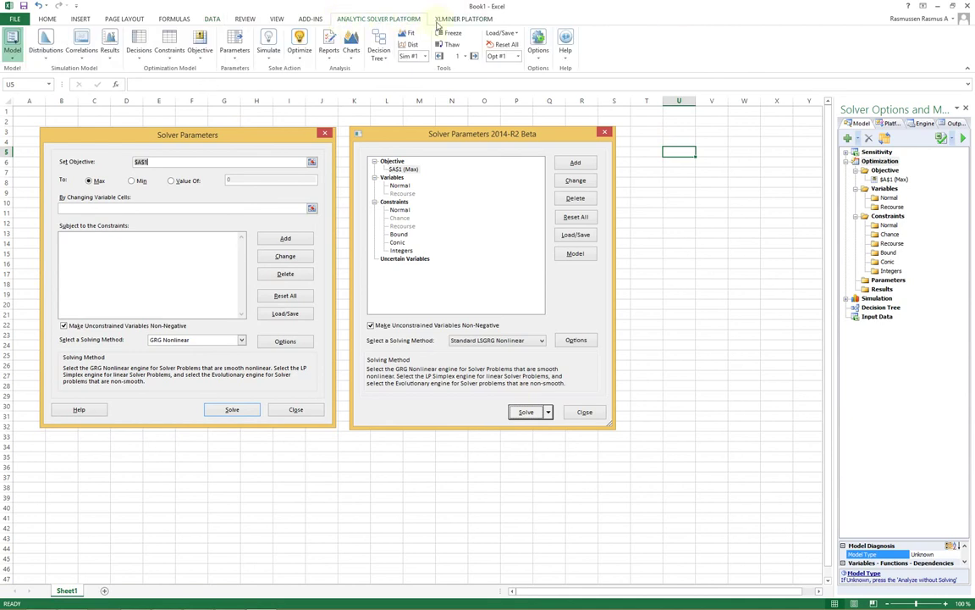
{"action": "left_click", "coordinate": [313, 19]}
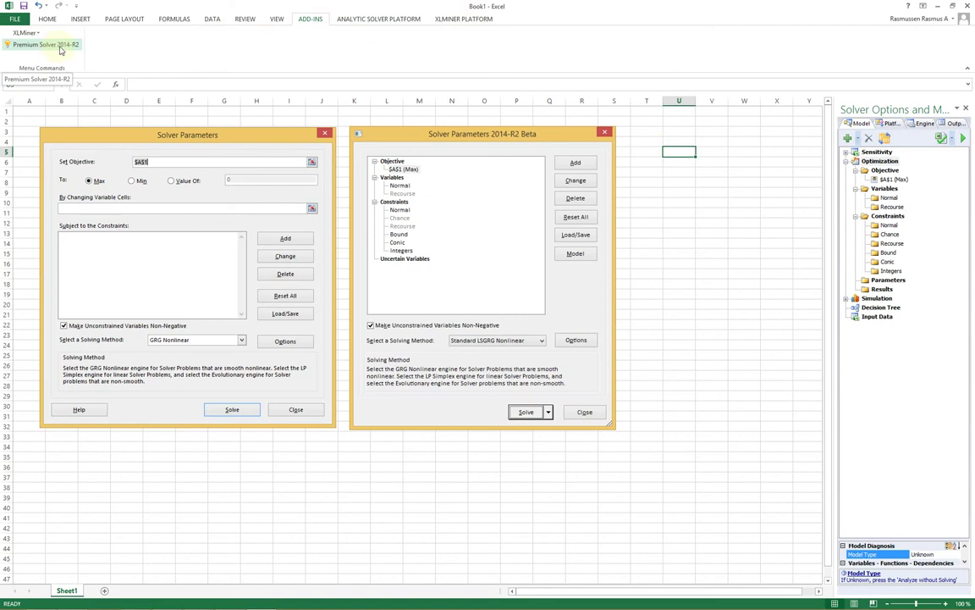
{"action": "left_click", "coordinate": [367, 20]}
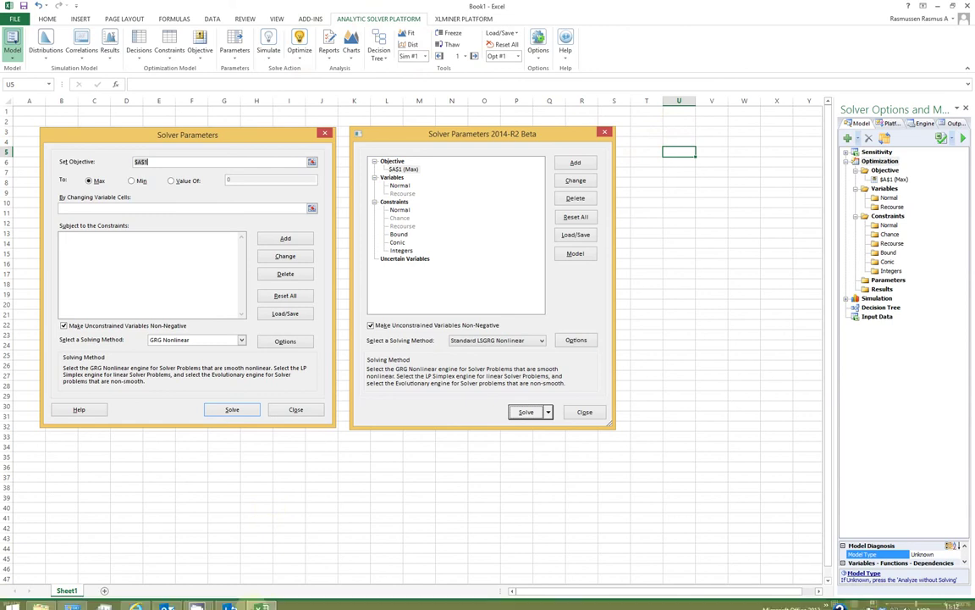
{"action": "mouse_move", "coordinate": [231, 599]}
{"action": "mouse_move", "coordinate": [197, 599]}
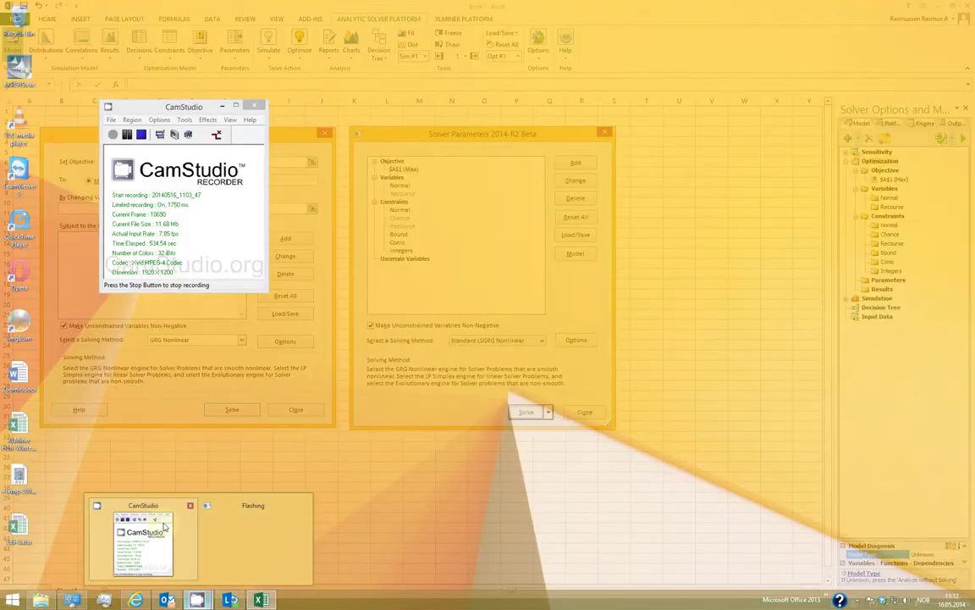
{"action": "left_click", "coordinate": [164, 526]}
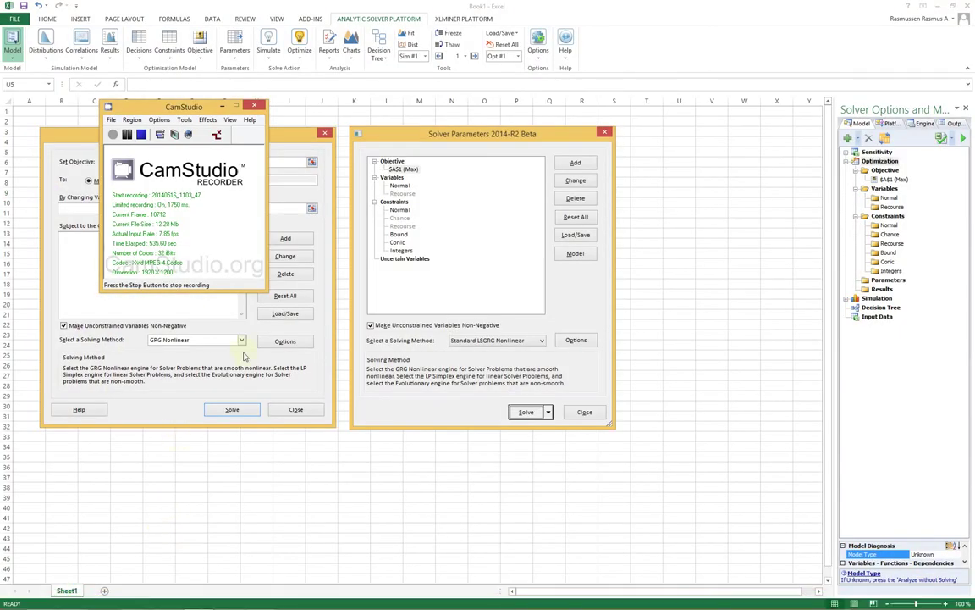